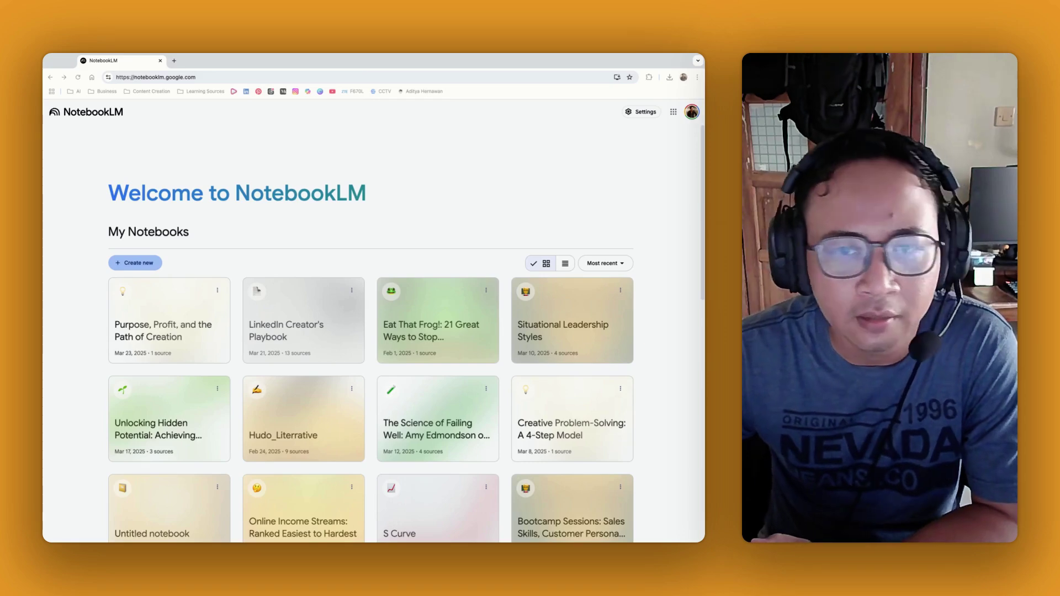
Step: Create a new notebook and upload Purpose-Profit.pdf as its source
key(ctrl+l)
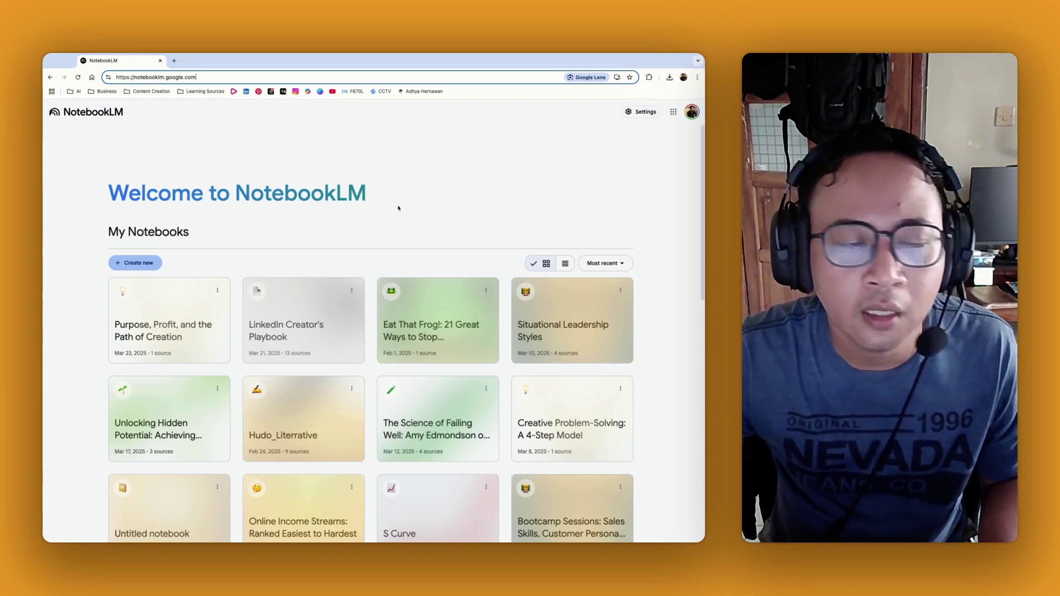
click(147, 268)
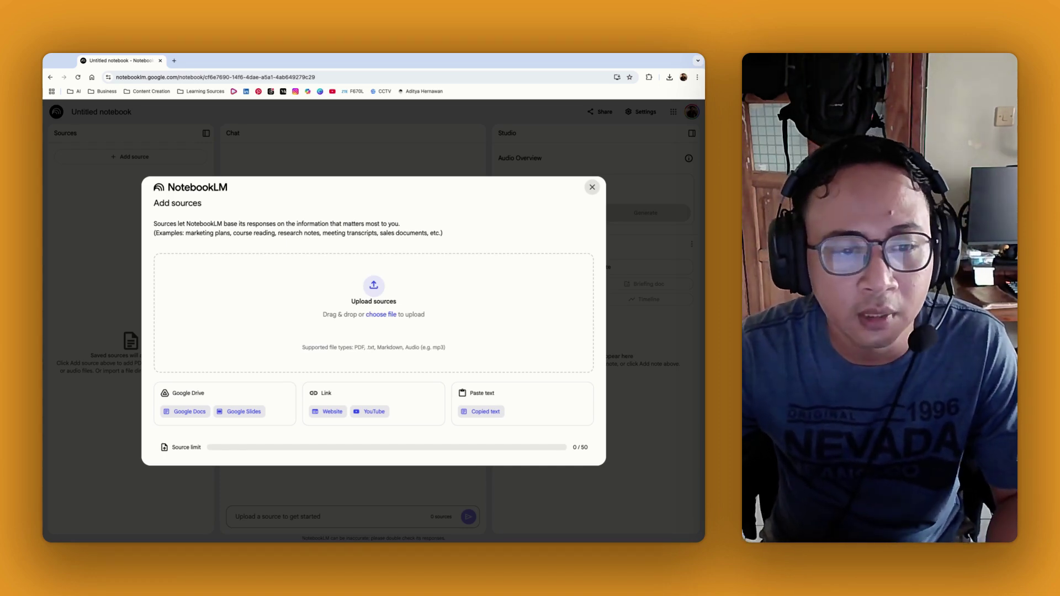
click(383, 316)
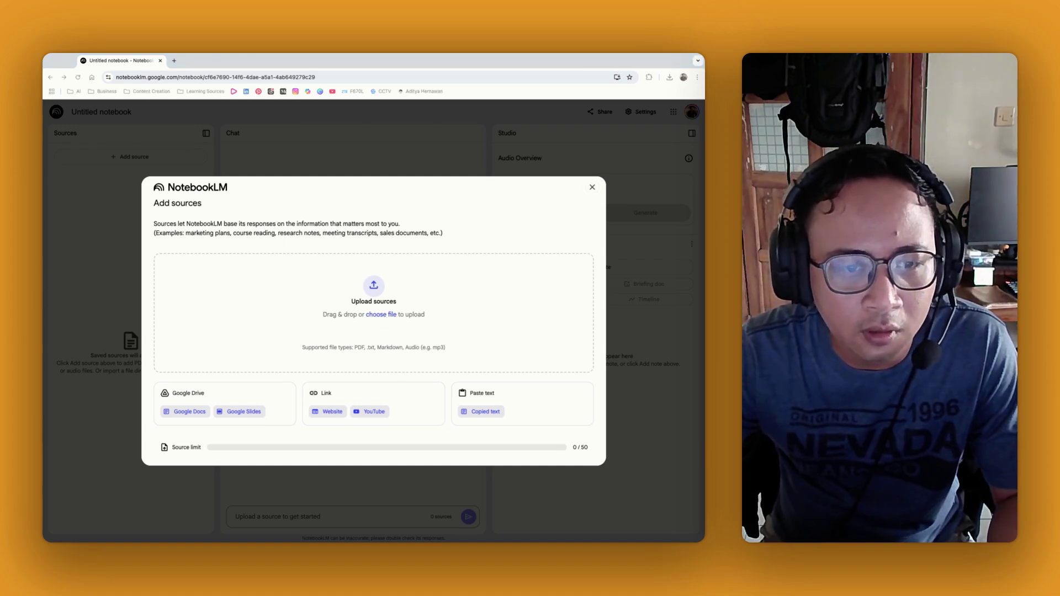
click(570, 442)
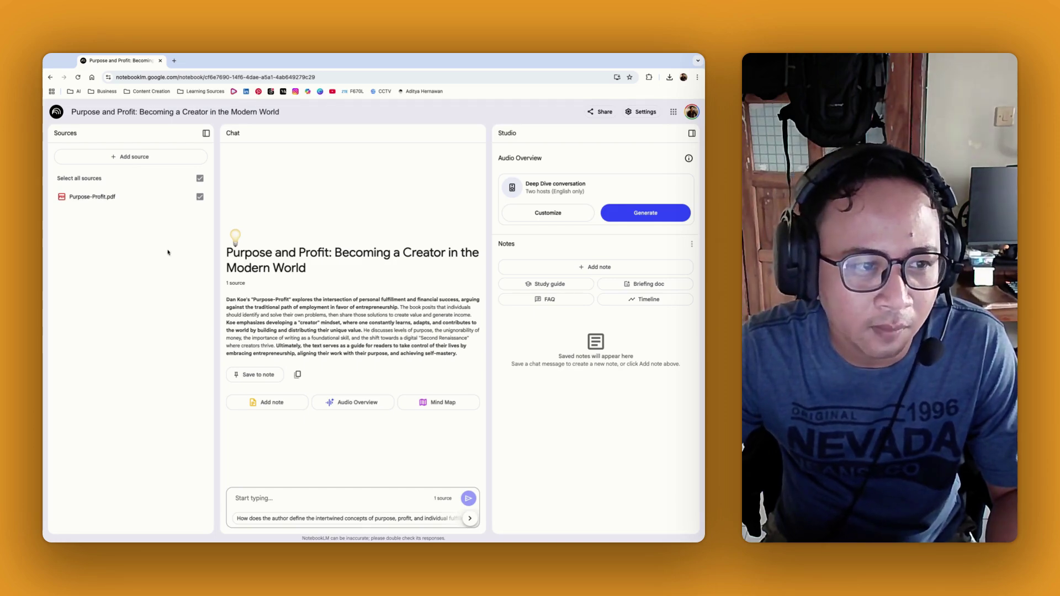
Step: Generate a mind map from the notebook's source and open it
click(444, 410)
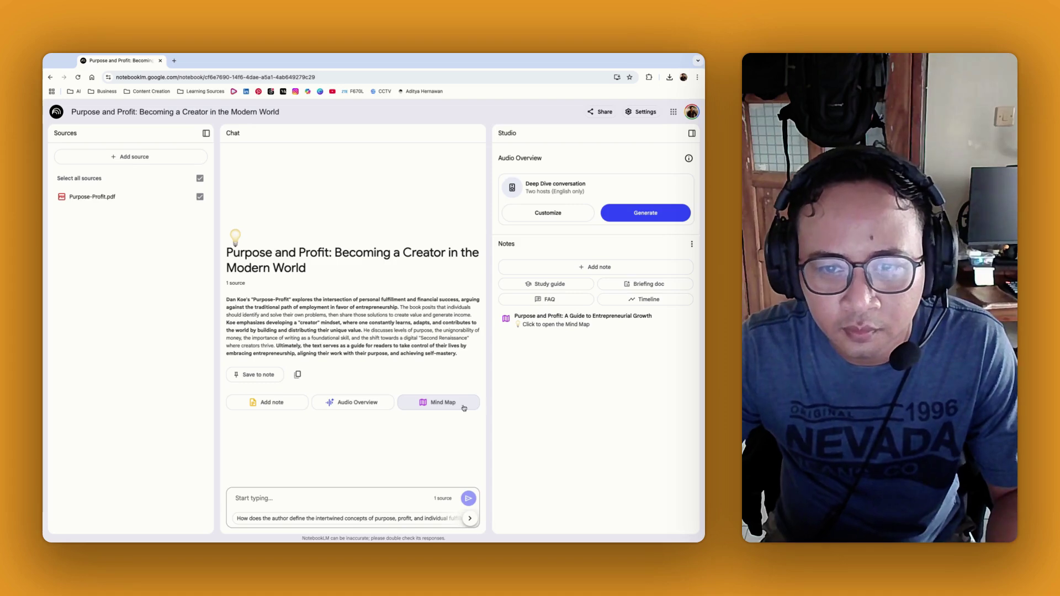
click(530, 324)
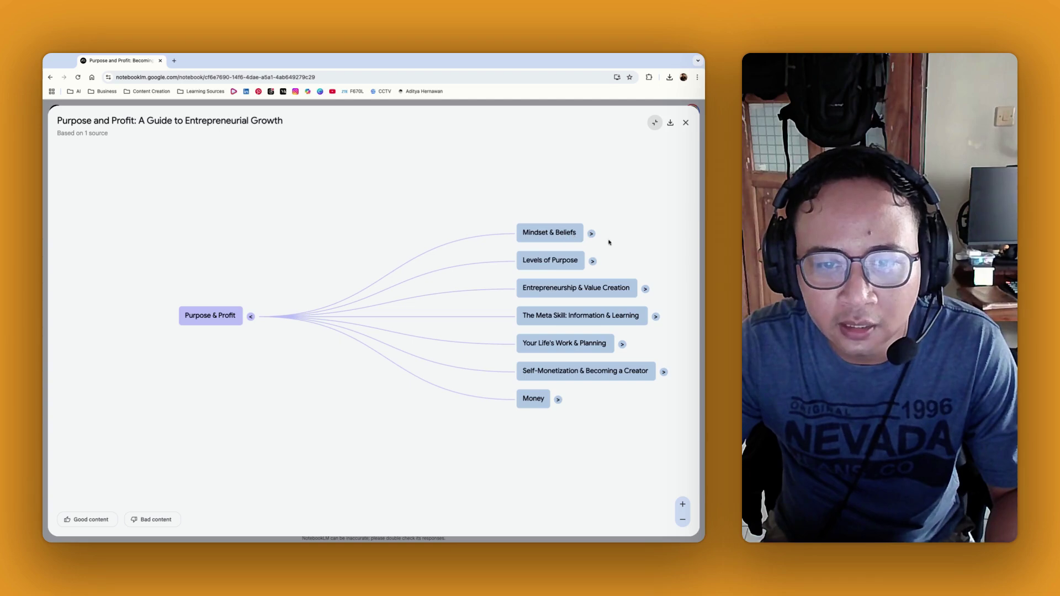
Step: Expand the Mindset & Beliefs and Levels of Purpose branches, including the Survival, Status, Creativity and Contribution sub-branches
click(591, 233)
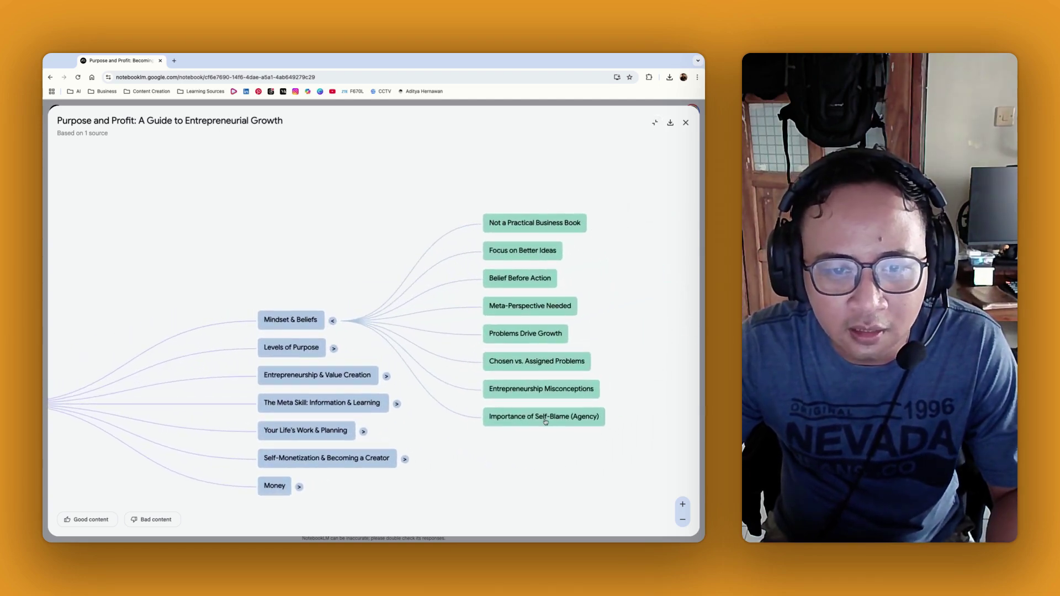
click(333, 349)
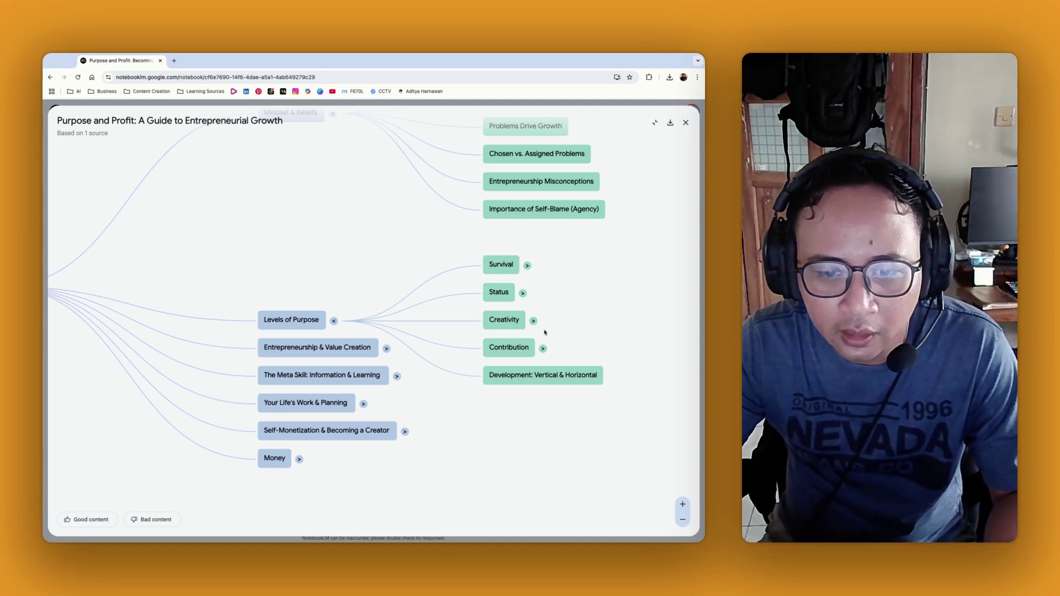
click(528, 266)
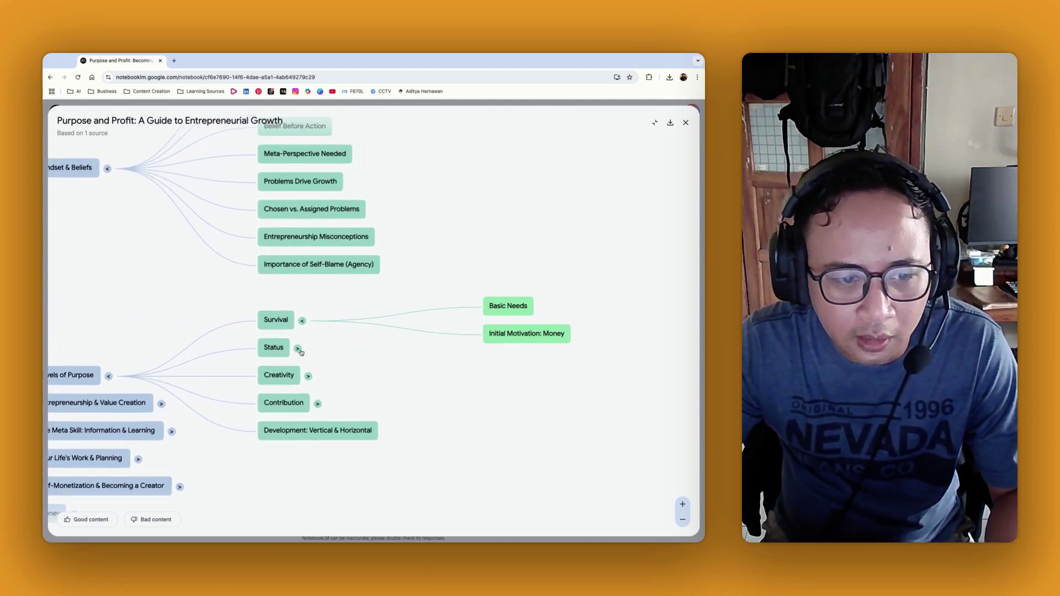
click(298, 348)
click(309, 348)
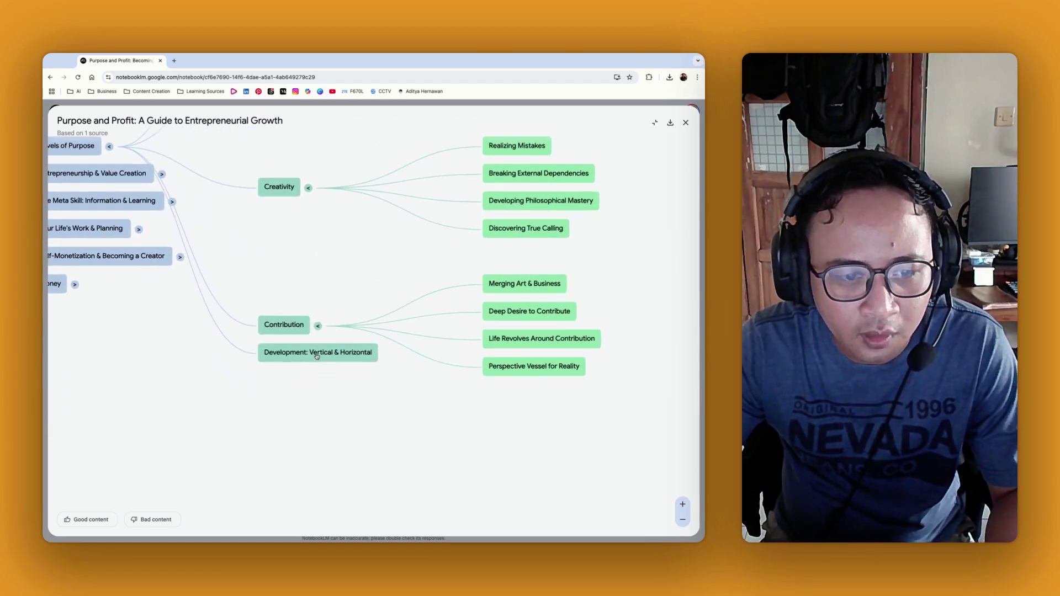
Step: Expand the remaining main branches of the mind map, from Entrepreneurship & Value Creation down to Money
click(161, 169)
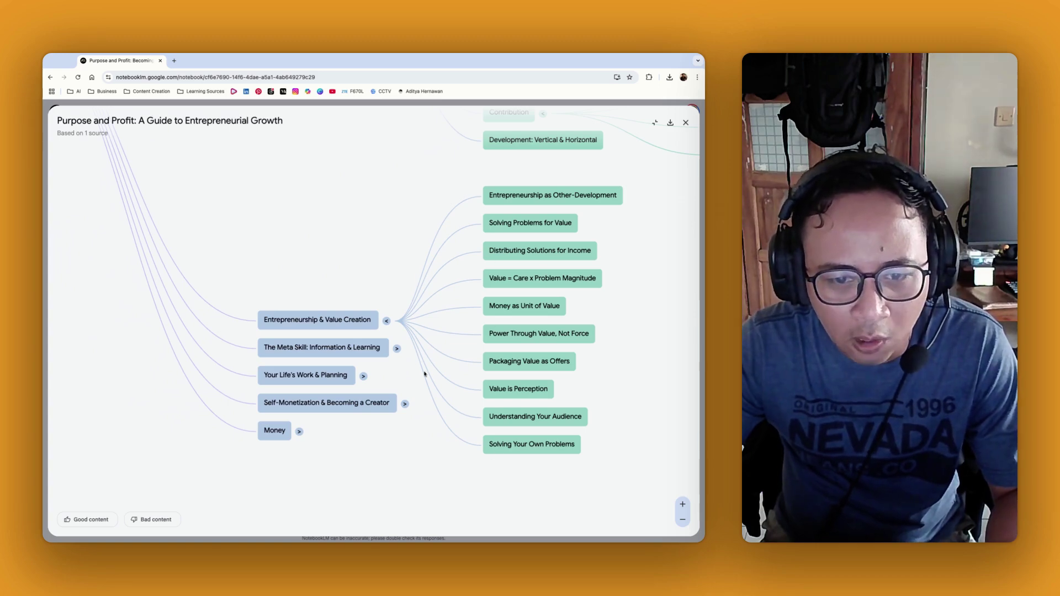
click(397, 350)
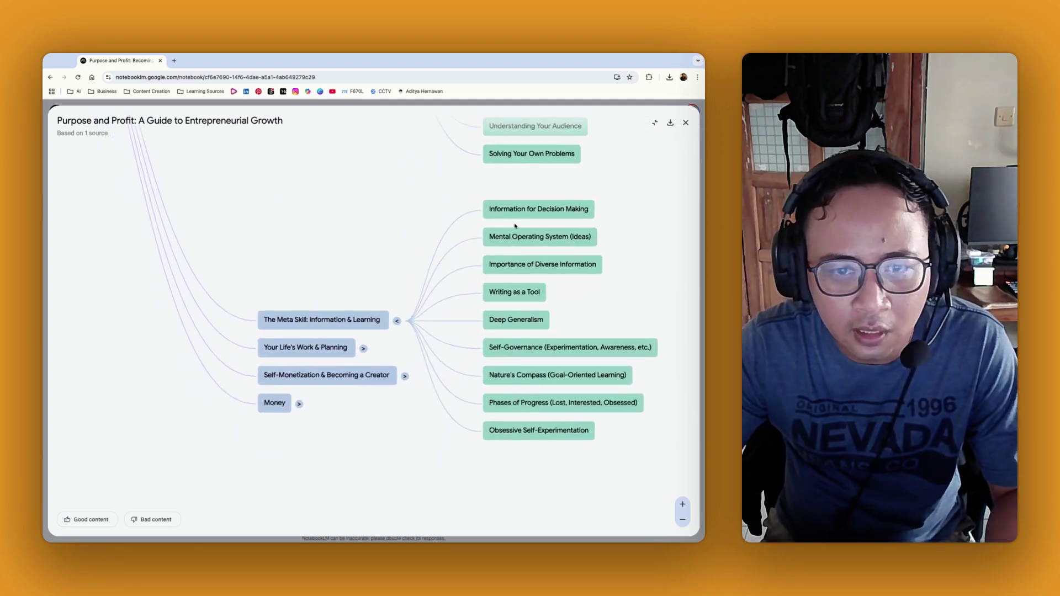
click(363, 350)
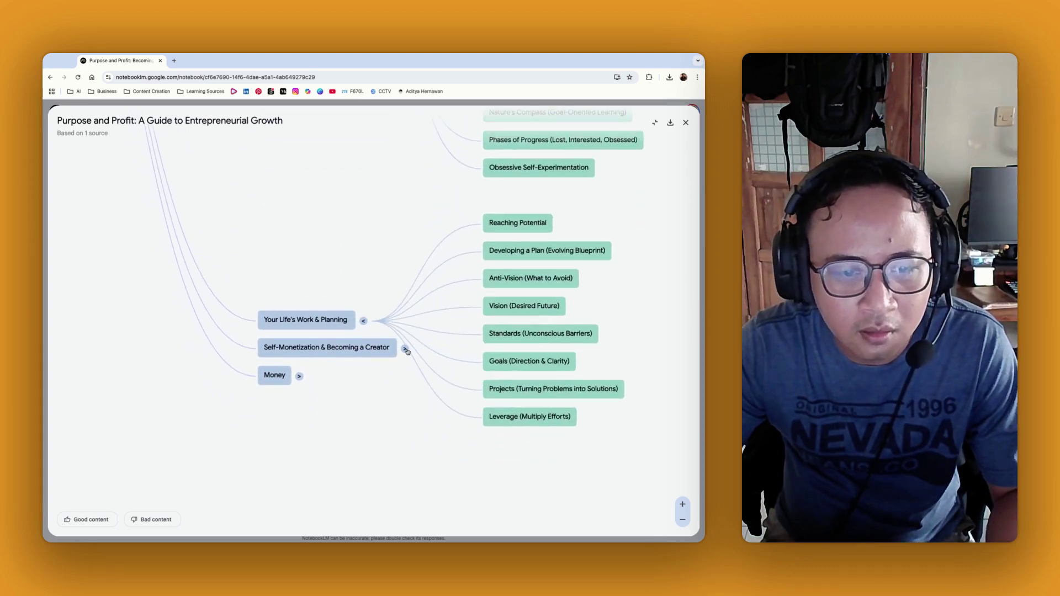
click(405, 350)
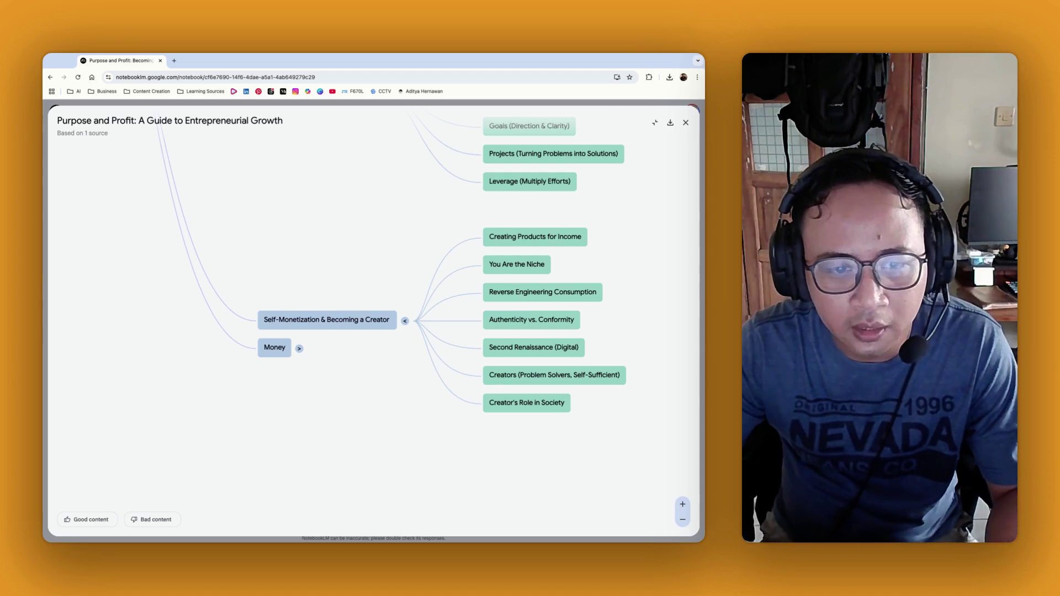
click(299, 350)
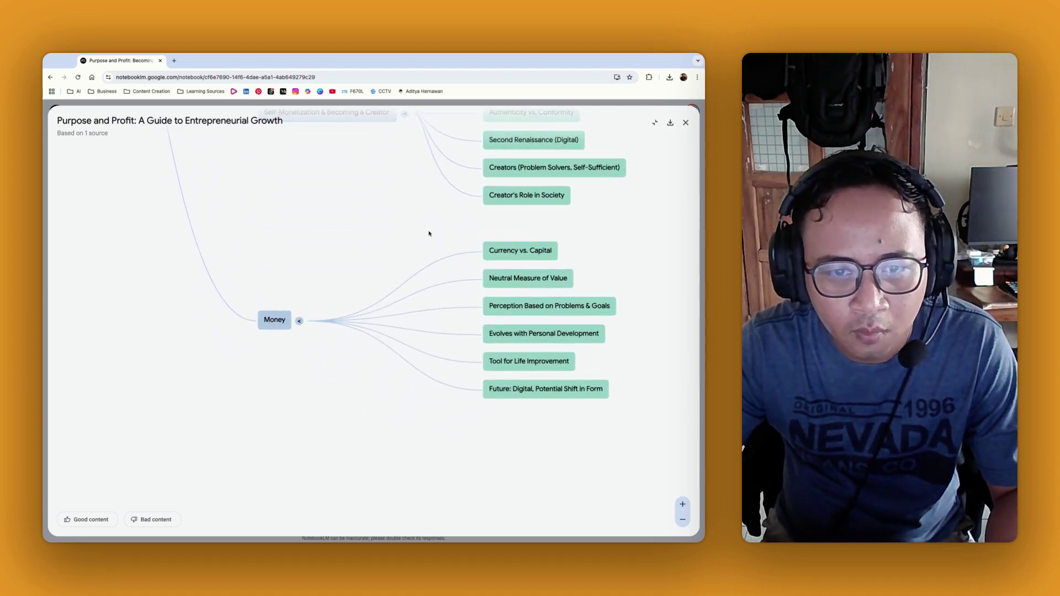
Step: Review the expanded mind map from the Money branch back up to Mindset & Beliefs
scroll(429, 234, up, 5)
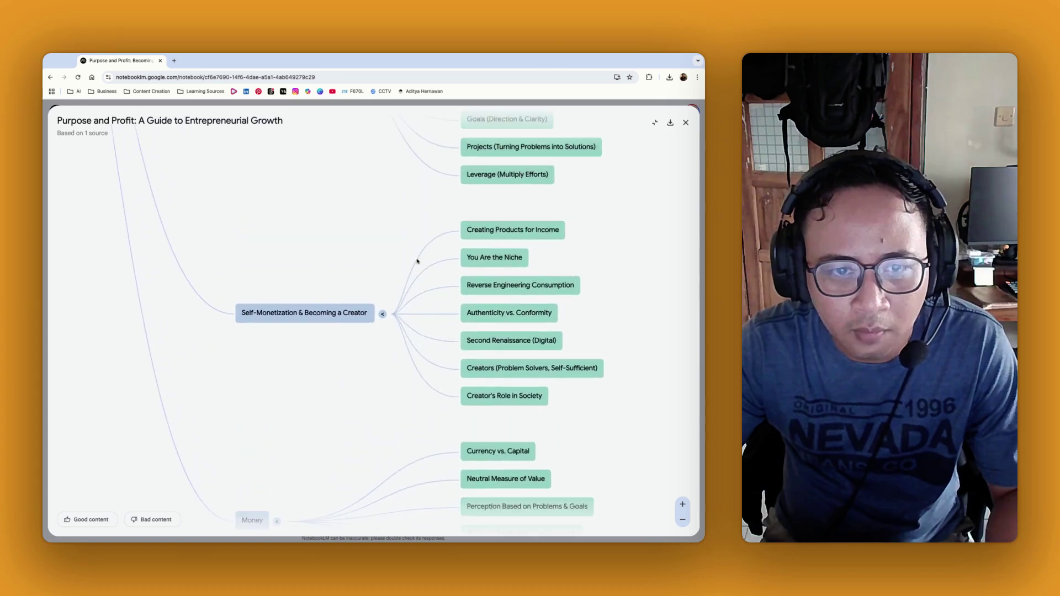
scroll(417, 260, up, 8)
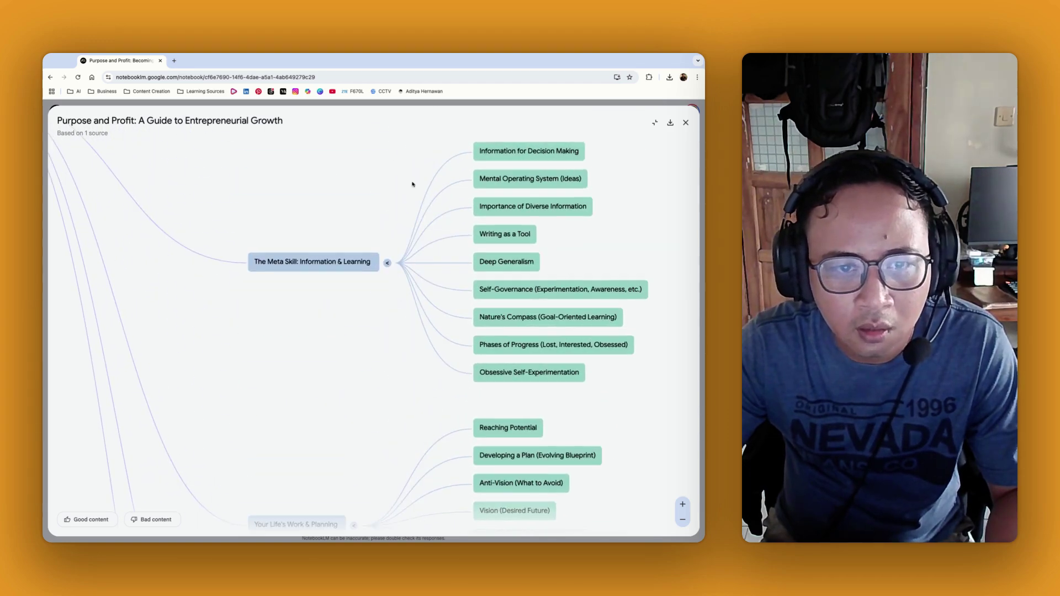
scroll(412, 184, up, 10)
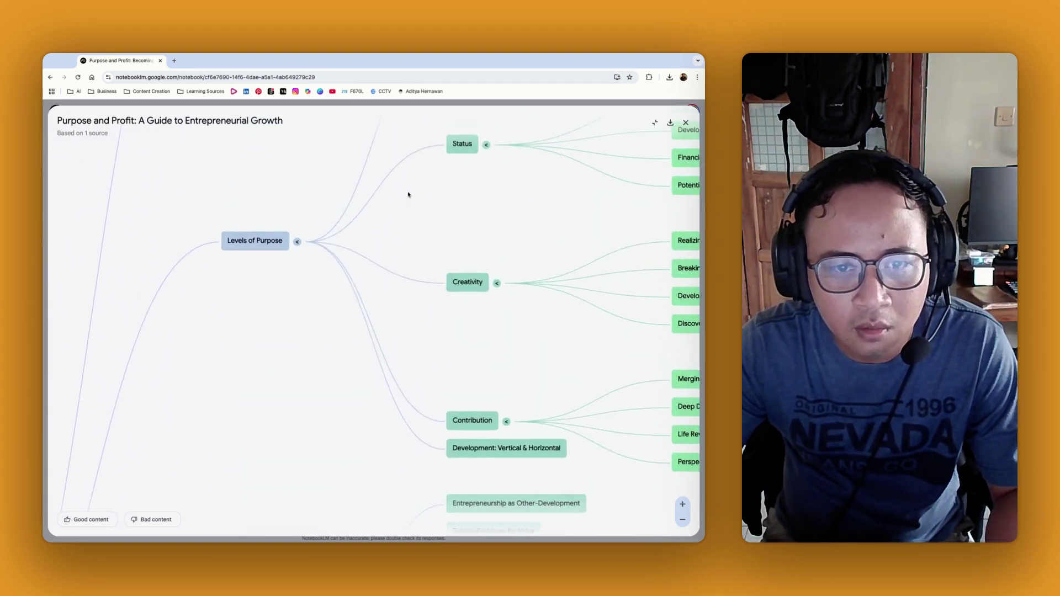
scroll(552, 208, right, 5)
scroll(552, 208, up, 4)
scroll(407, 222, up, 1)
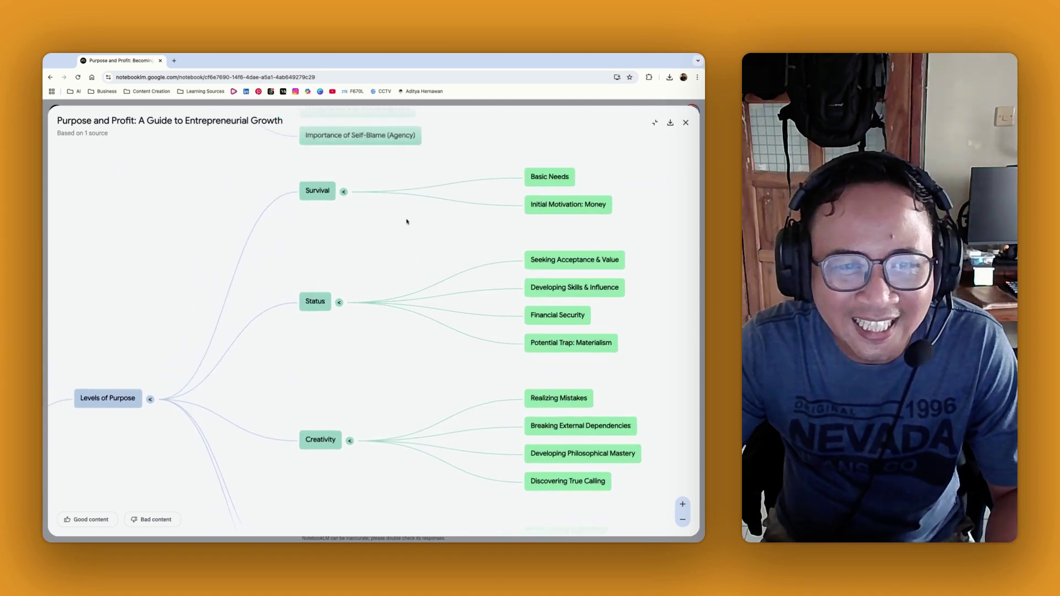
scroll(407, 222, up, 5)
scroll(407, 221, left, 2)
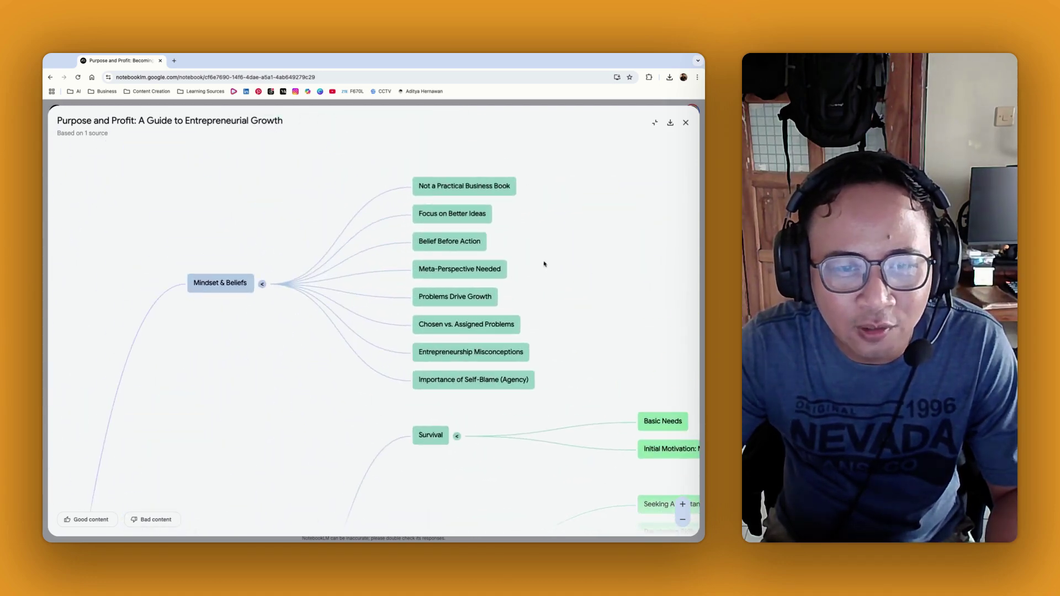
scroll(545, 264, left, 2)
scroll(544, 264, down, 1)
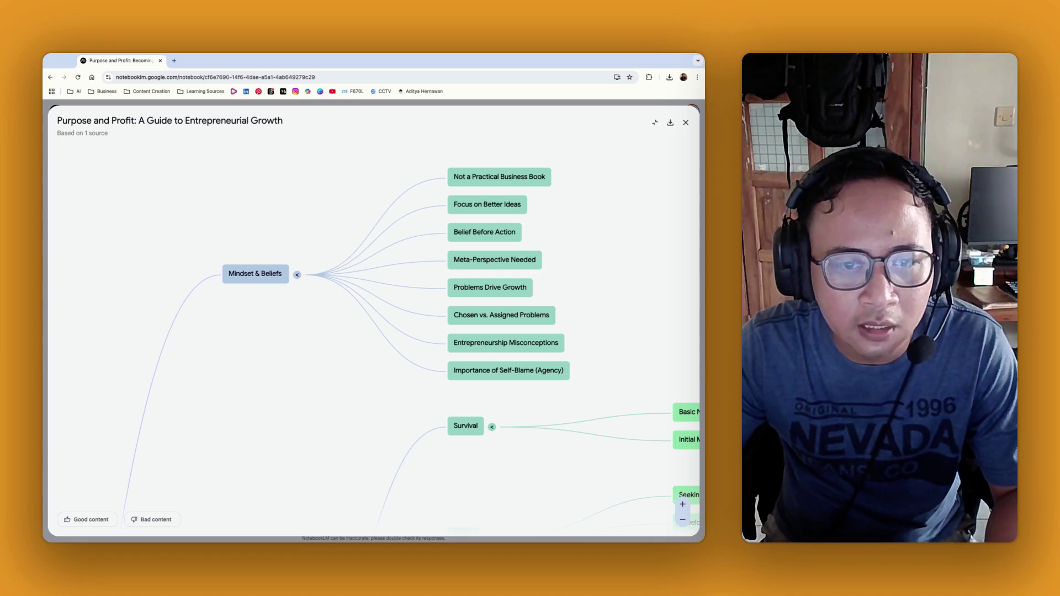
Step: Query the chat about the Belief Before Action topic from the mind map, and close the map to read the answer
click(487, 234)
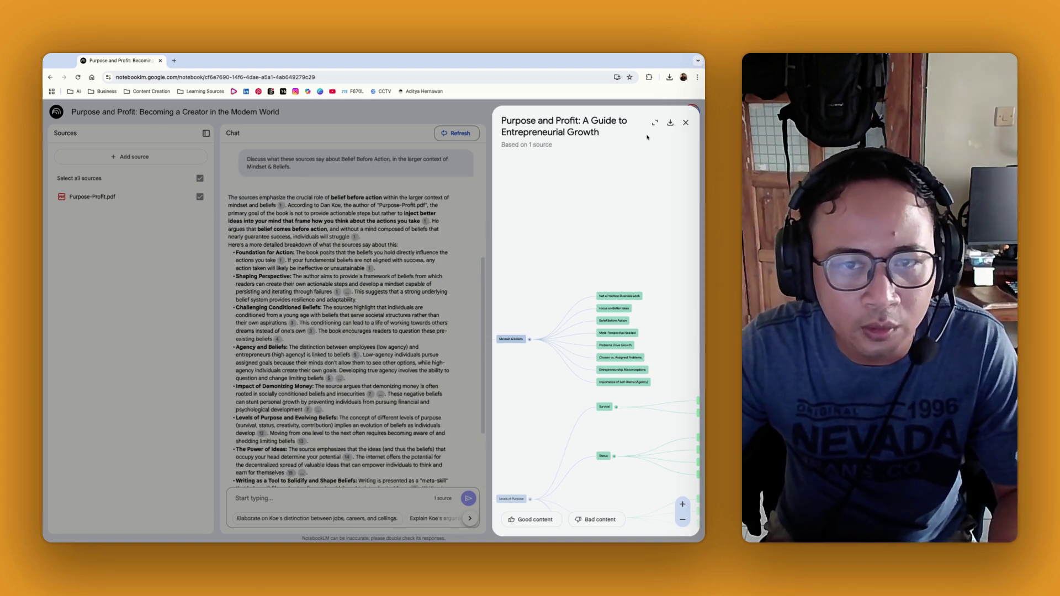
click(686, 122)
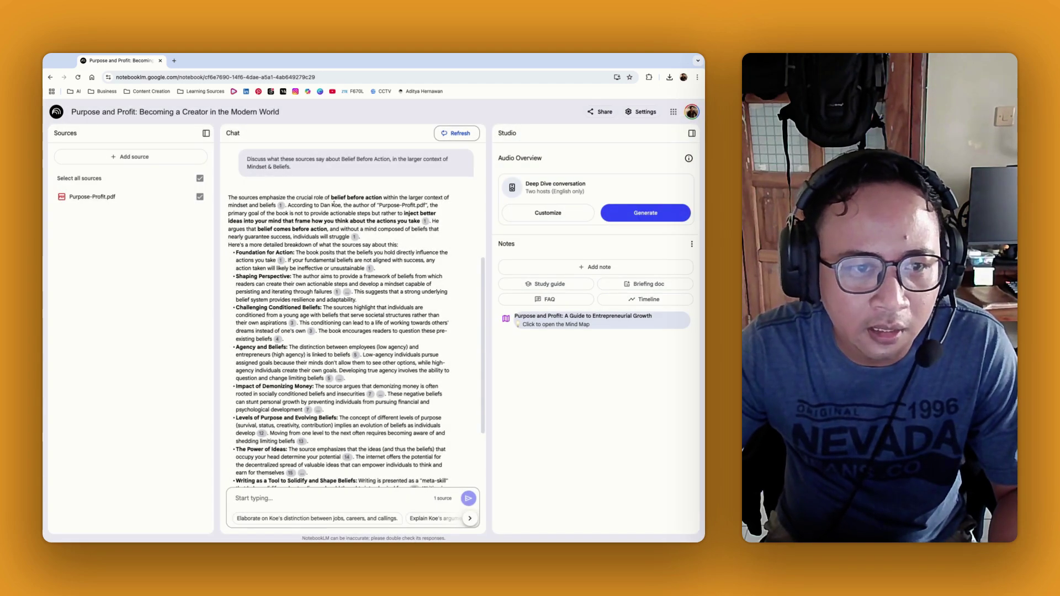
mouse_move(368, 197)
mouse_down()
mouse_move(331, 198)
mouse_move(382, 198)
mouse_up()
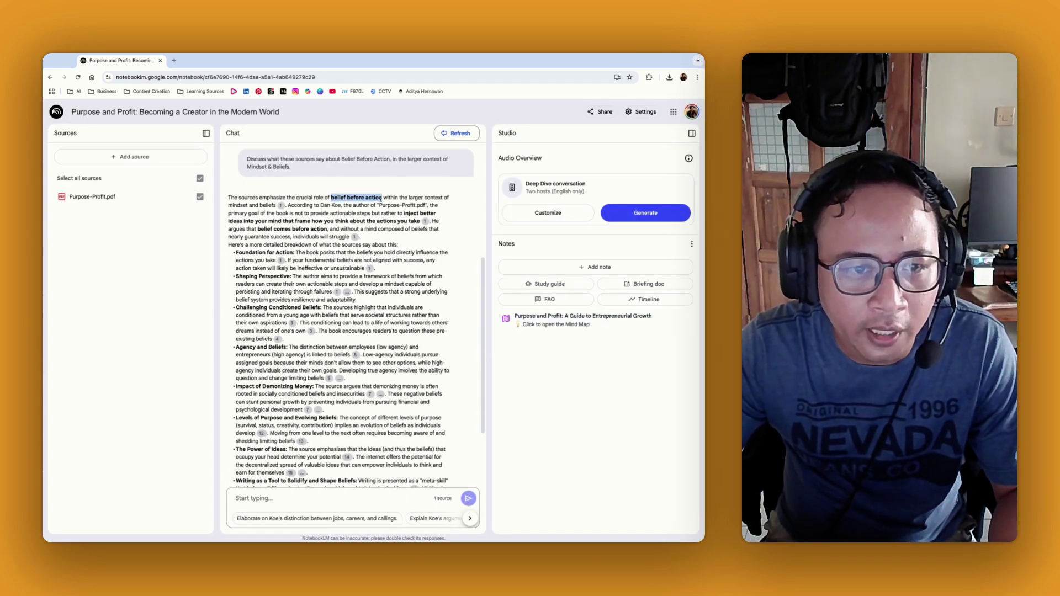
click(314, 311)
scroll(276, 256, down, 1)
scroll(276, 256, down, 2)
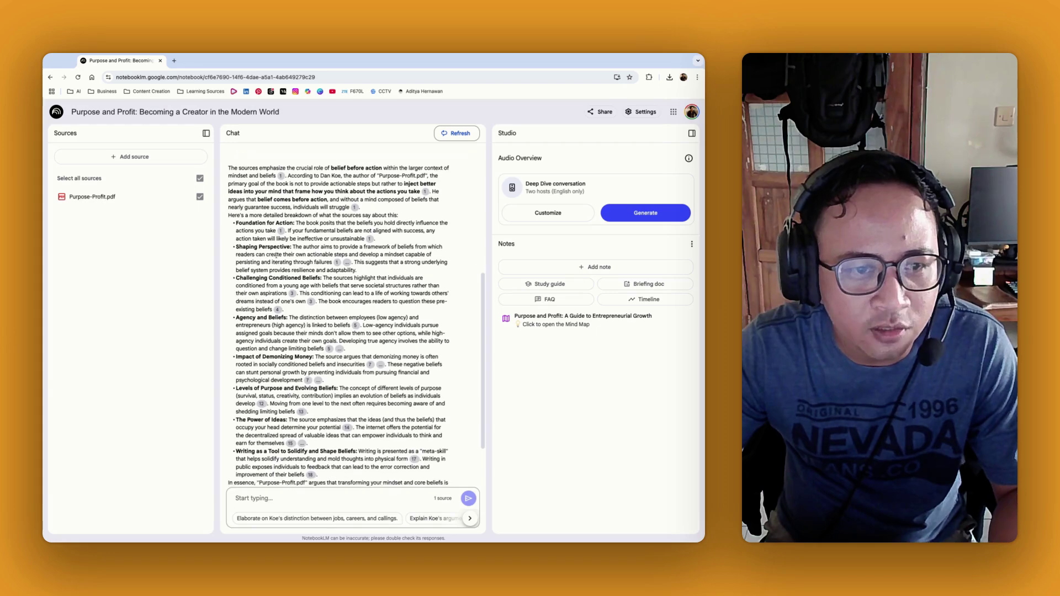
scroll(287, 225, up, 3)
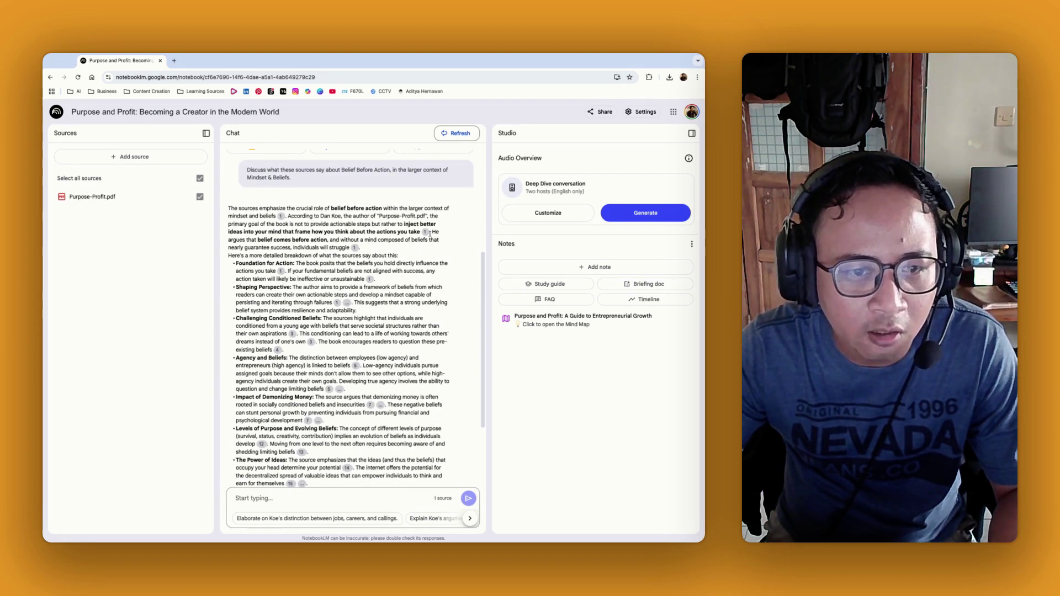
Step: Open the citation following "how you think about the actions you take" and select the cited passage in Purpose-Profit.pdf
mouse_move(426, 232)
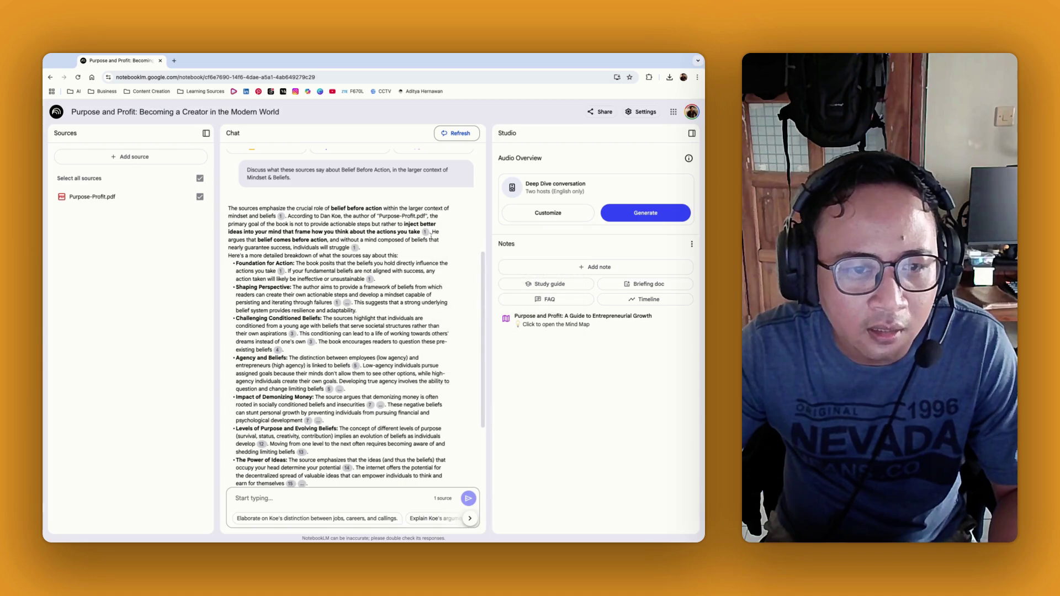
click(425, 232)
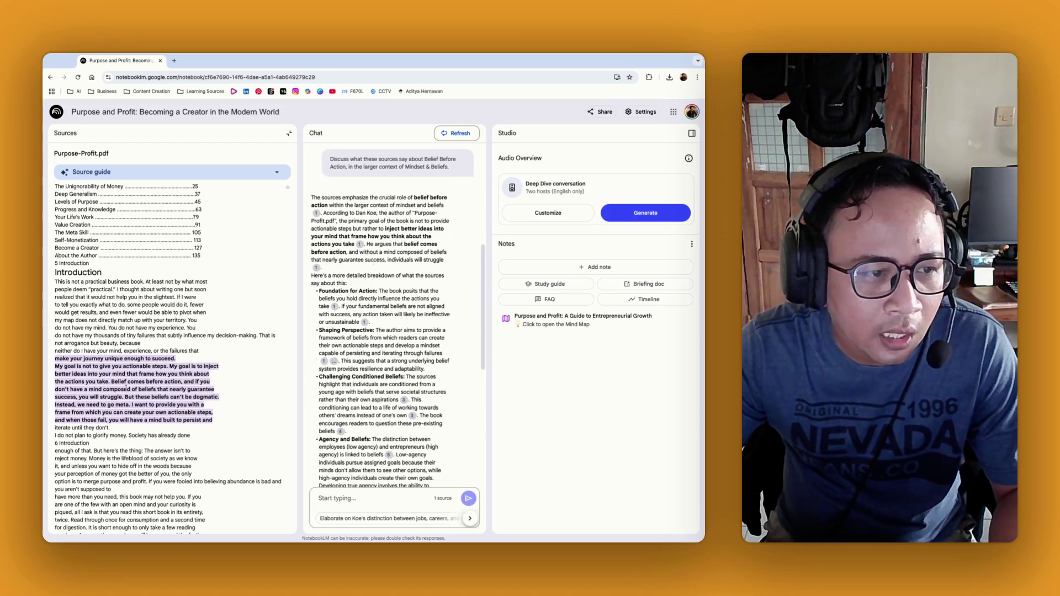
scroll(127, 389, down, 2)
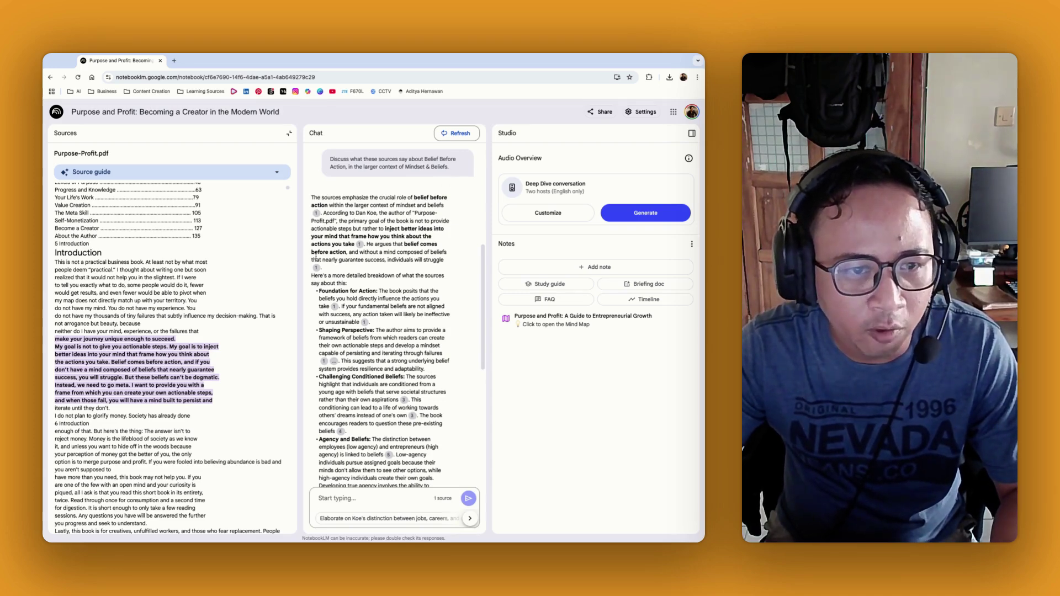
drag(55, 339, 111, 409)
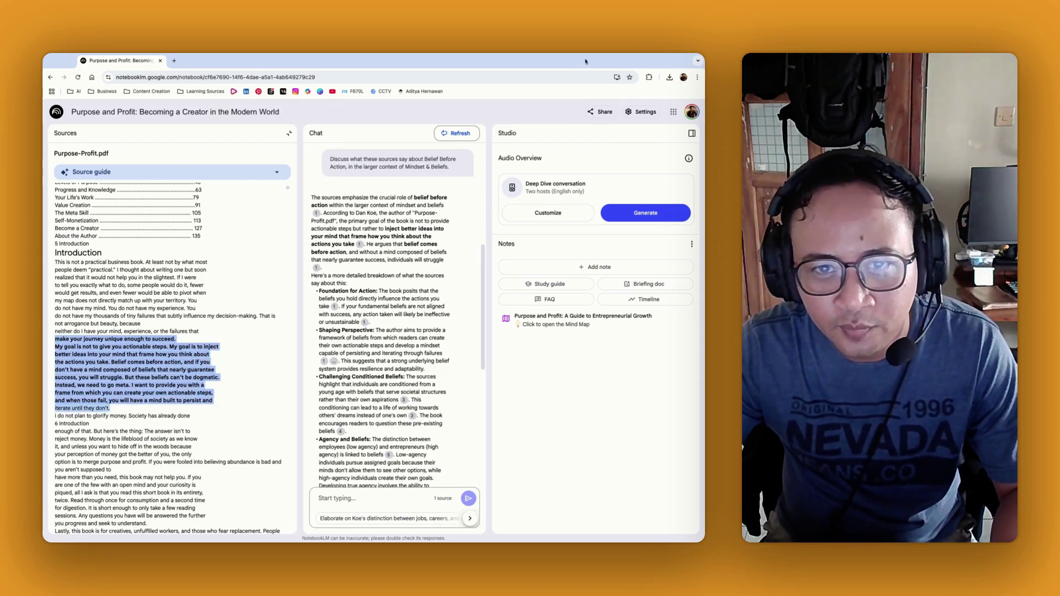